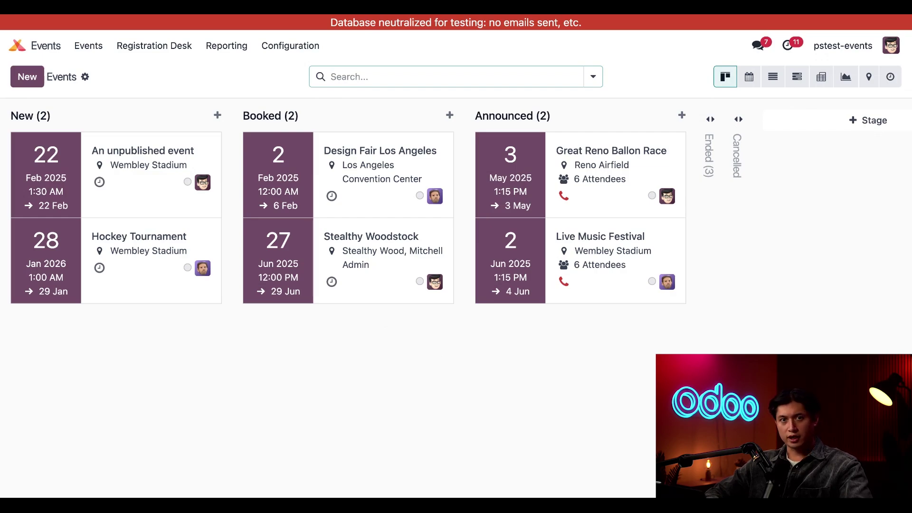
# Open the Stealthy Woodstock event record and review its Standard (30.00) and VIP (100.00) tickets
pyautogui.click(384, 292)
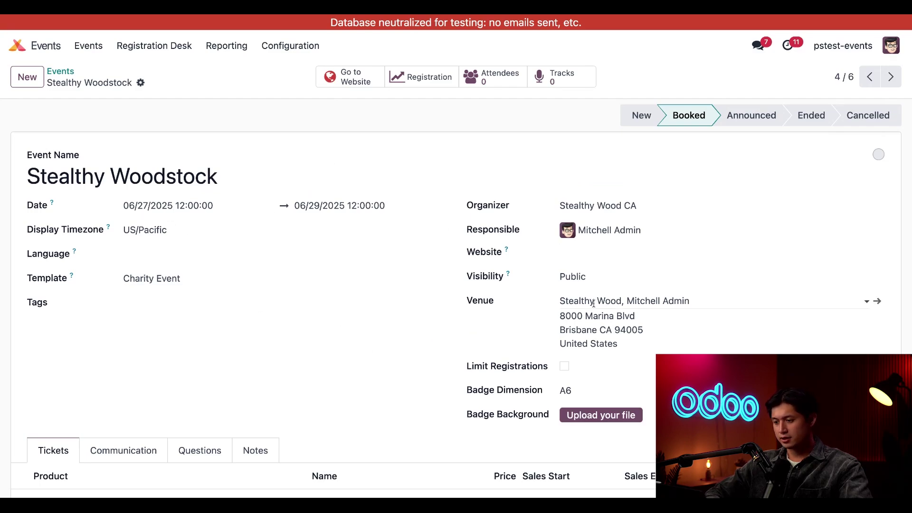
pyautogui.scroll(-4, 620, 321)
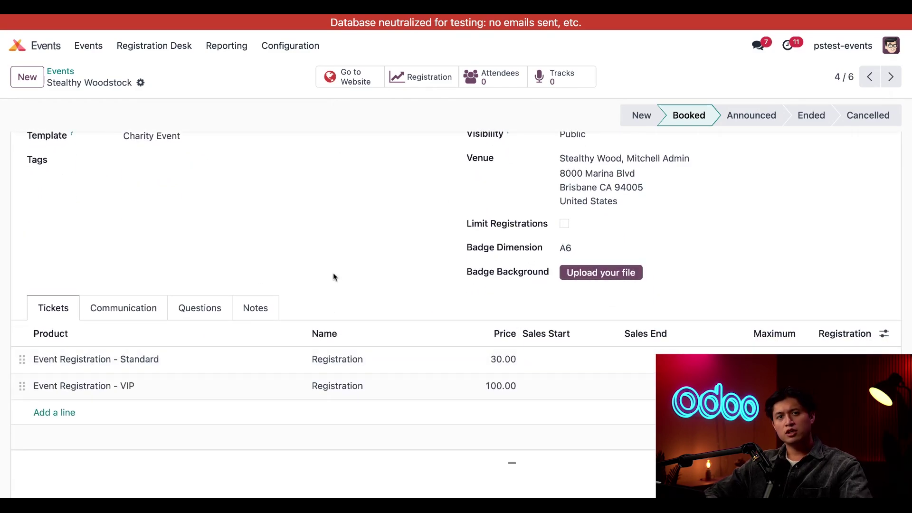
pyautogui.scroll(4, 333, 272)
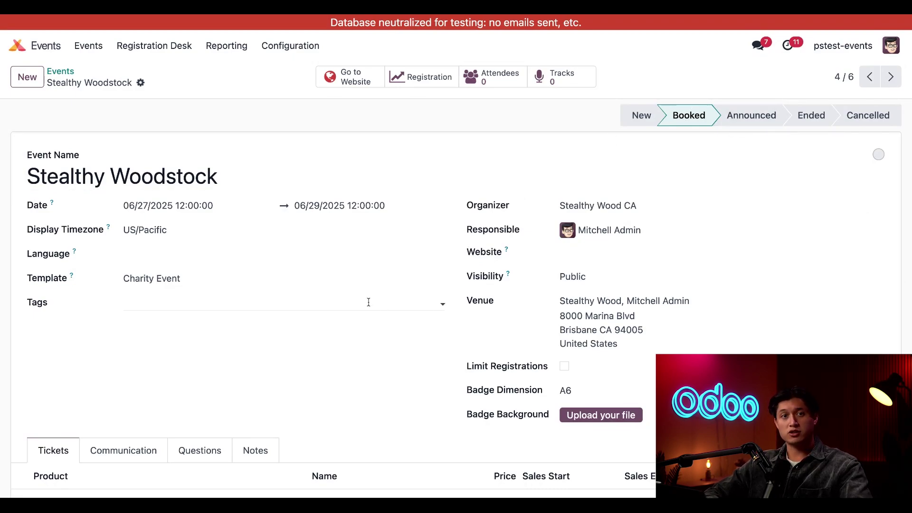
# Open Stealthy Woodstock's unpublished public web page from the event form
pyautogui.click(355, 78)
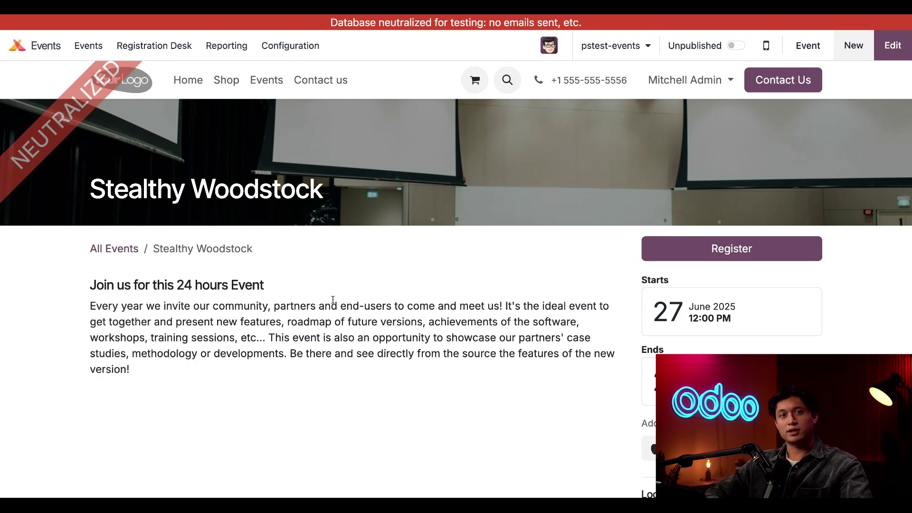
# In website edit mode, swap the old event description for the pasted Stealthy Woodstock 2025 text
pyautogui.click(890, 47)
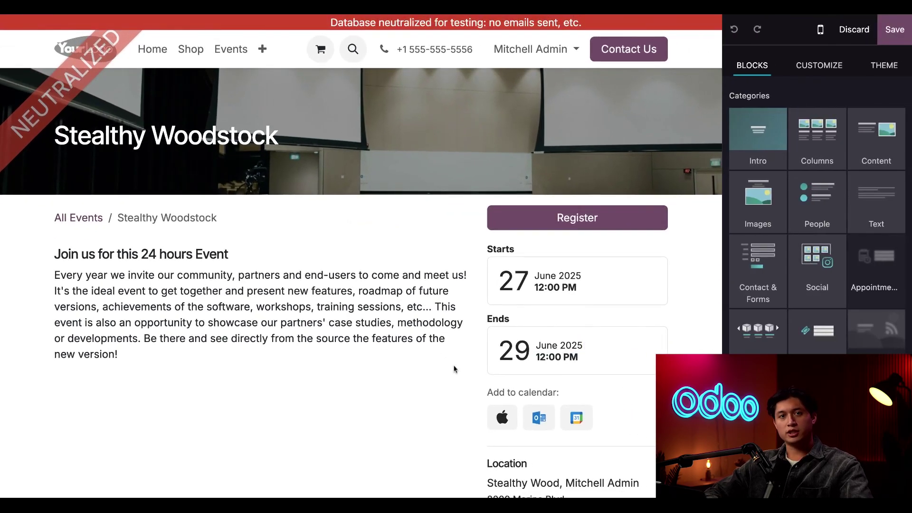
pyautogui.click(175, 301)
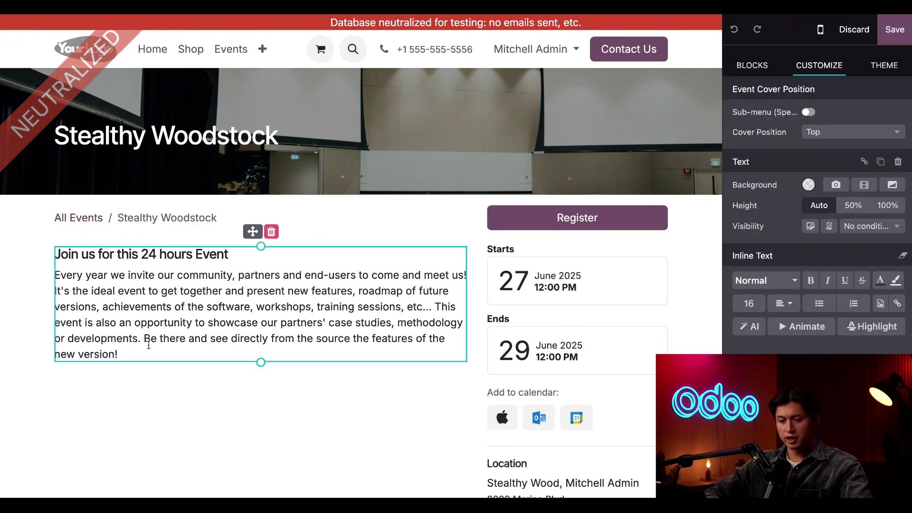
pyautogui.moveTo(146, 350); pyautogui.dragTo(48, 237)
pyautogui.press('BackSpace')
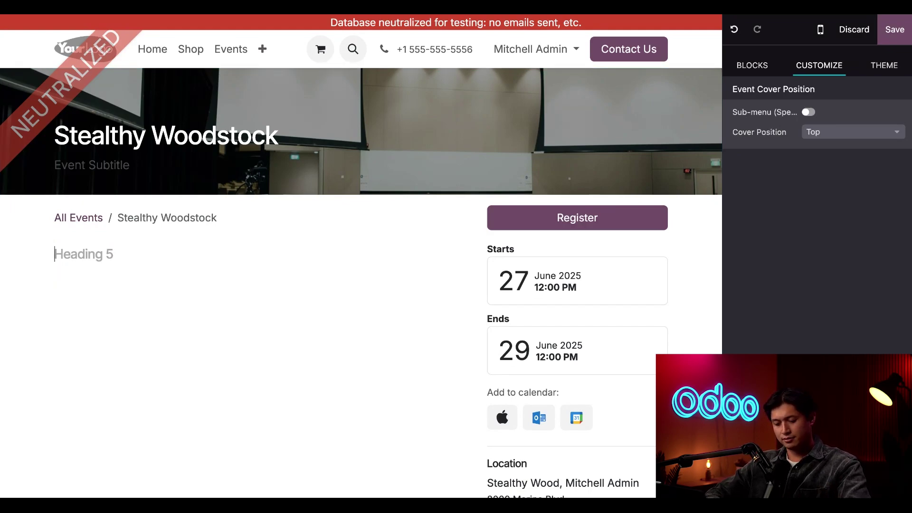
pyautogui.hotkey('ctrl', 'v')
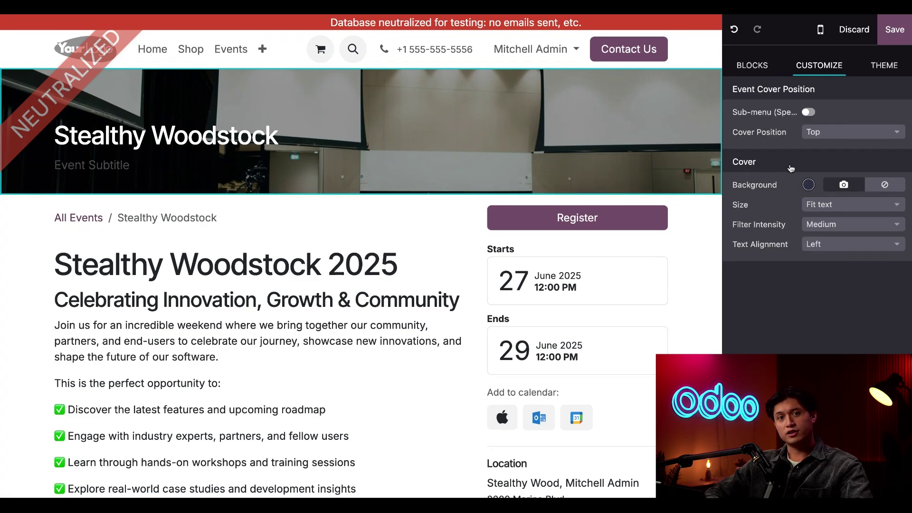
# Set the confetti crowd photo as the cover banner's background image
pyautogui.click(843, 185)
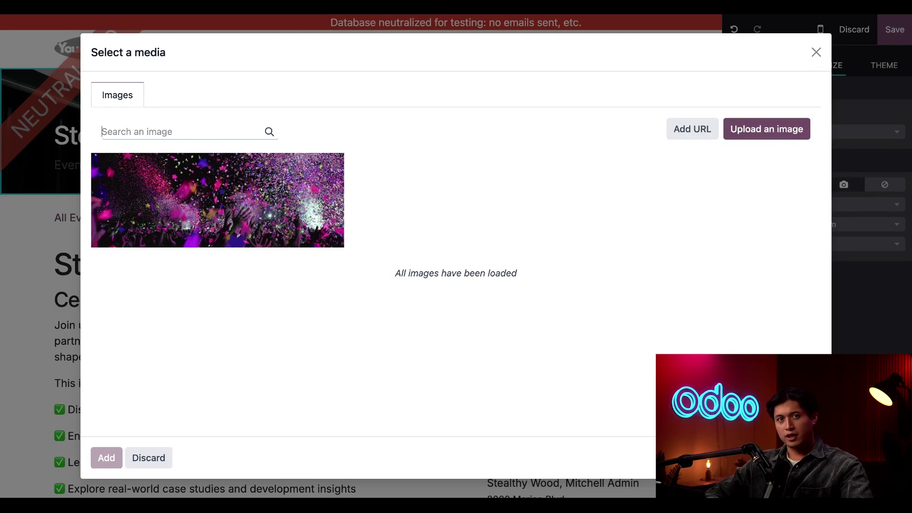
pyautogui.moveTo(218, 200)
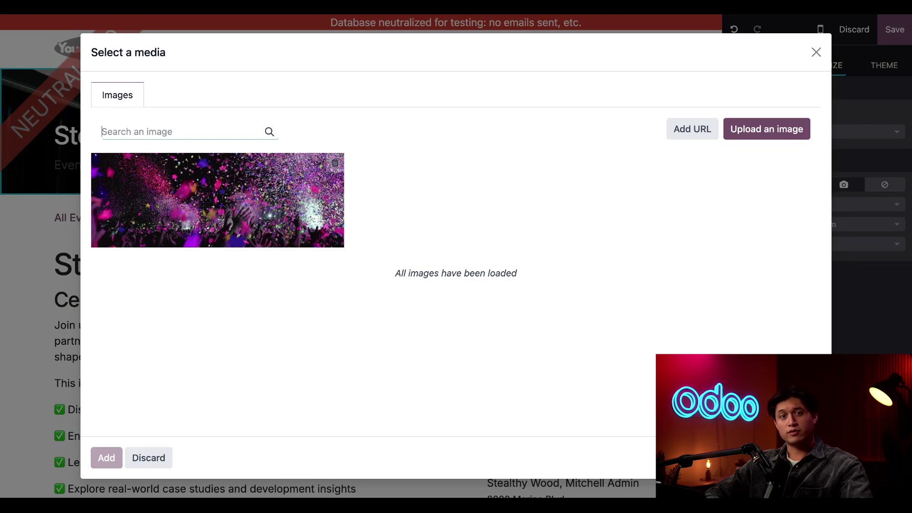
pyautogui.click(285, 207)
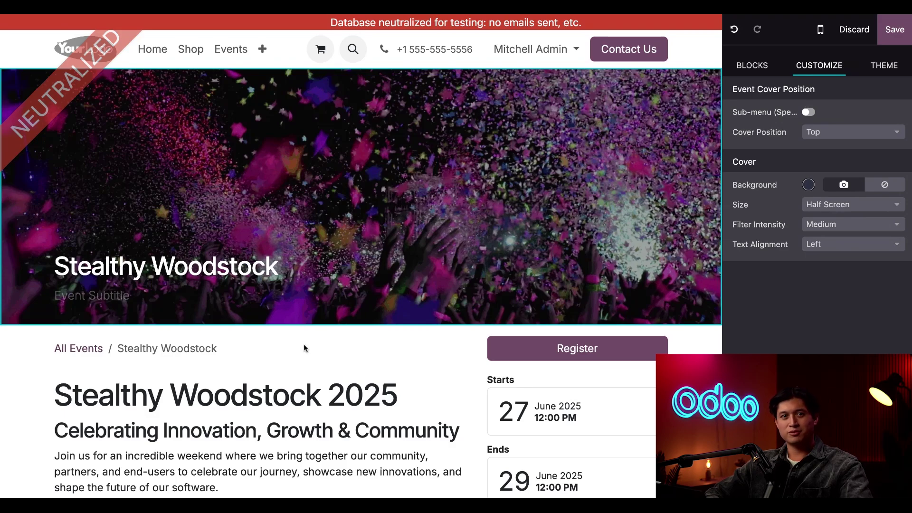
# Save the page edits and switch the Stealthy Woodstock page to Published
pyautogui.click(895, 30)
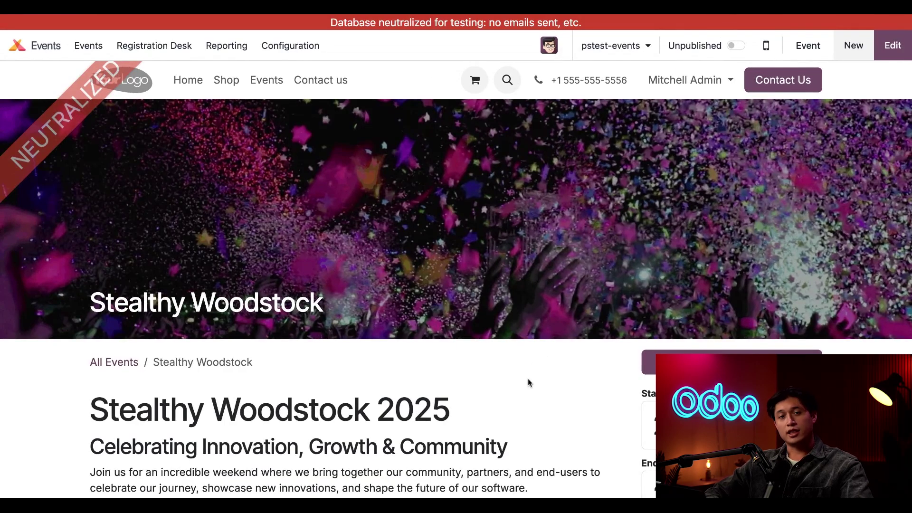
pyautogui.click(734, 46)
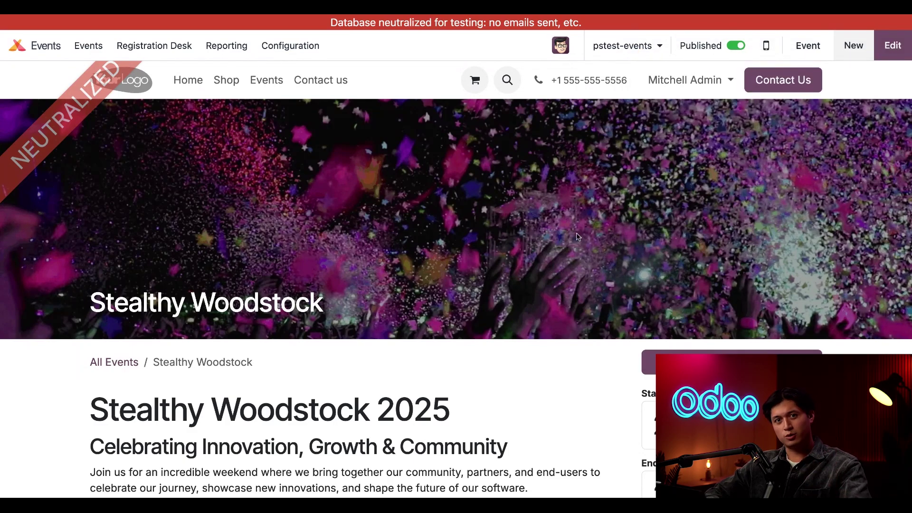
pyautogui.click(733, 48)
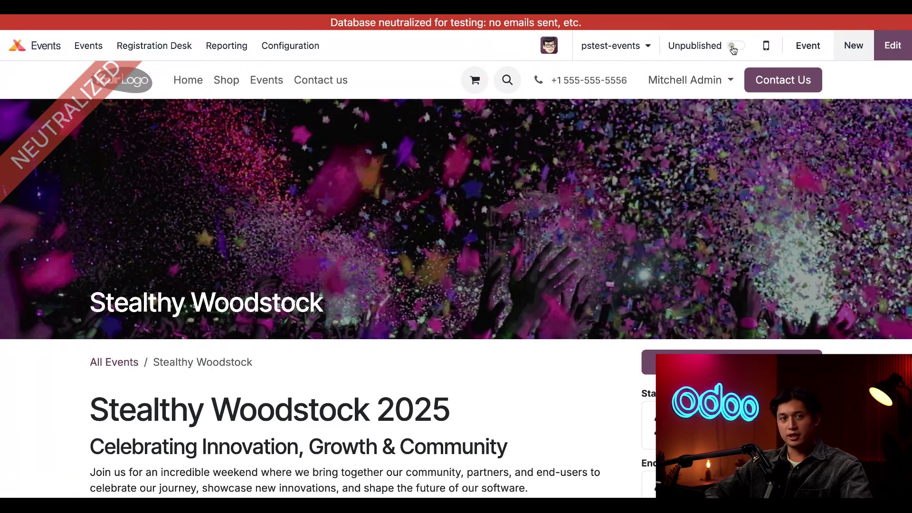
pyautogui.click(733, 47)
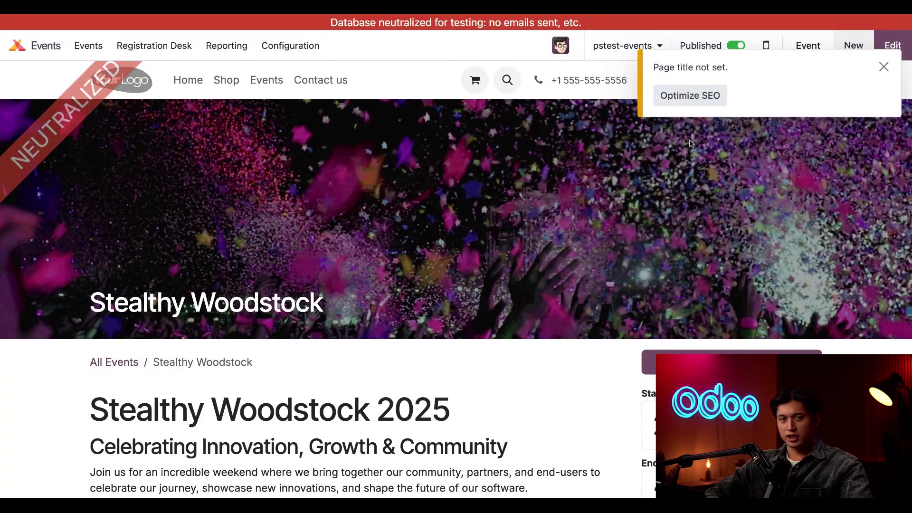
# Enter 'Stealthy Woodstock | Furniture and Fun' as the page title in the SEO settings
pyautogui.click(690, 96)
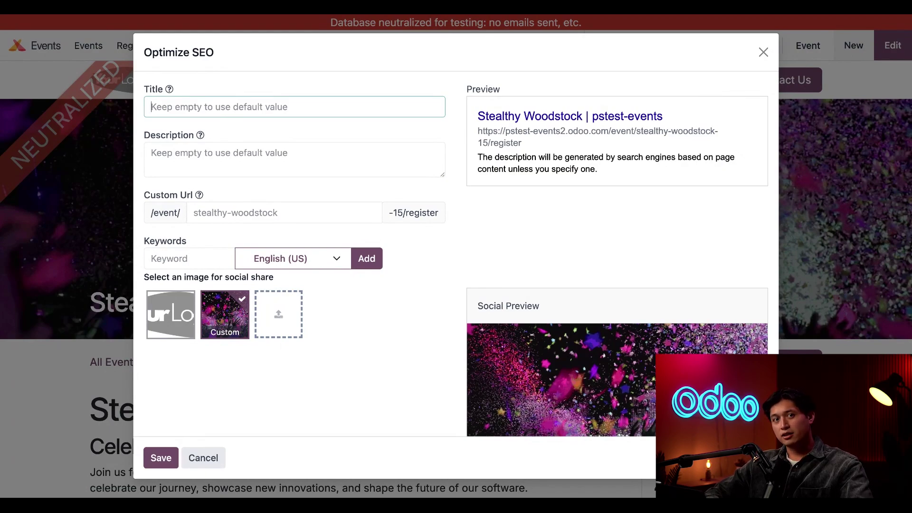
pyautogui.scroll(-1, 541, 300)
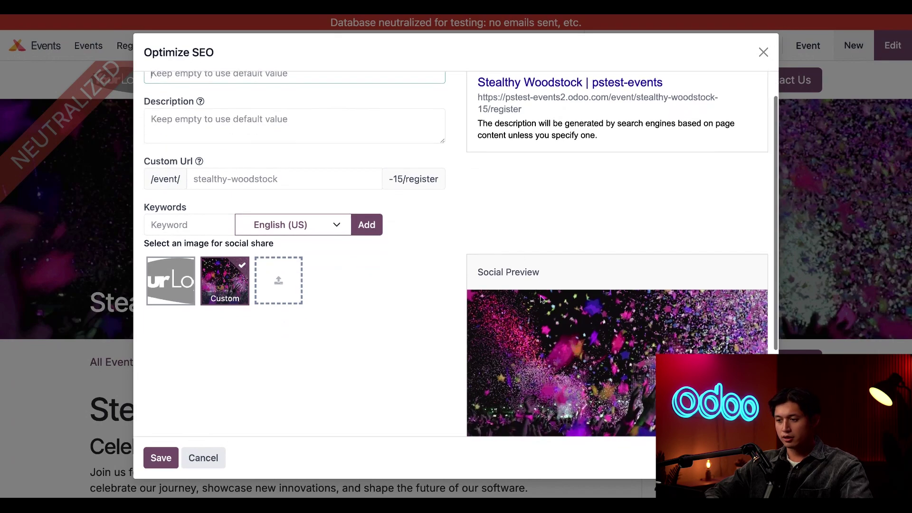
pyautogui.scroll(-3, 540, 300)
pyautogui.scroll(4, 541, 299)
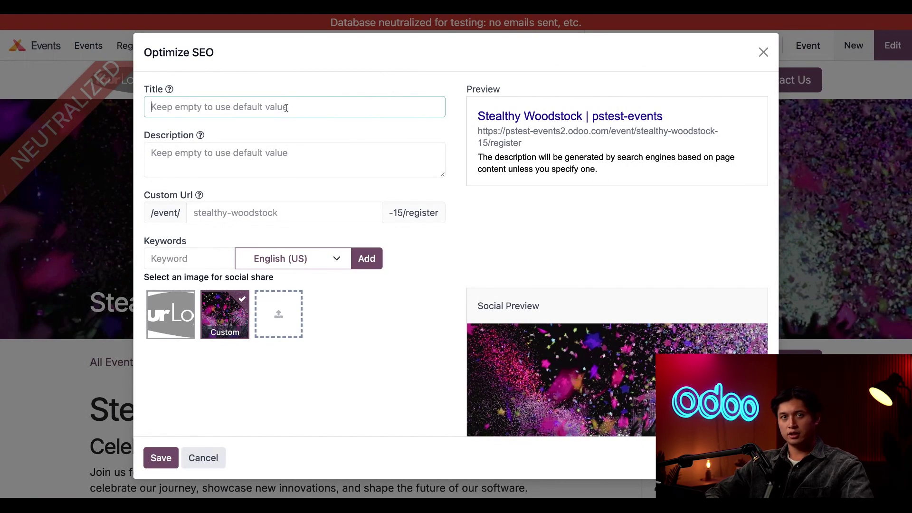
pyautogui.write('S')
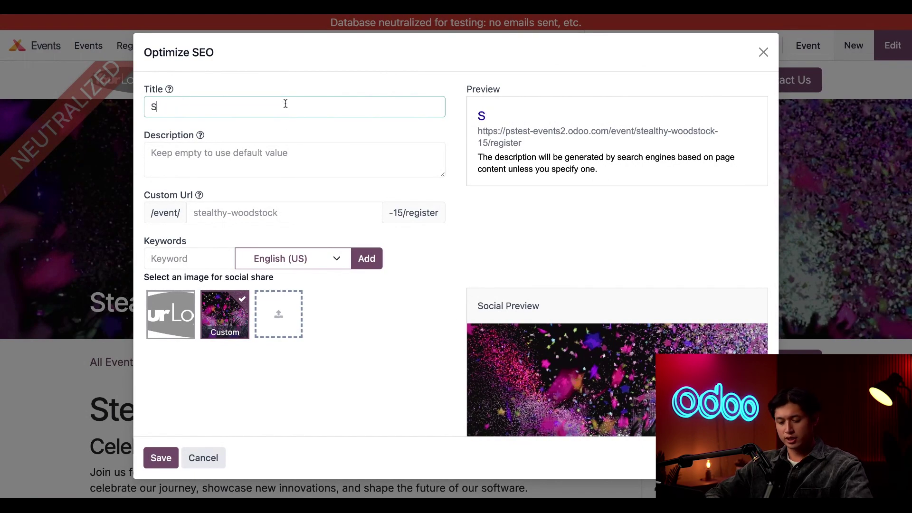
pyautogui.write('tealthy Woodstock |')
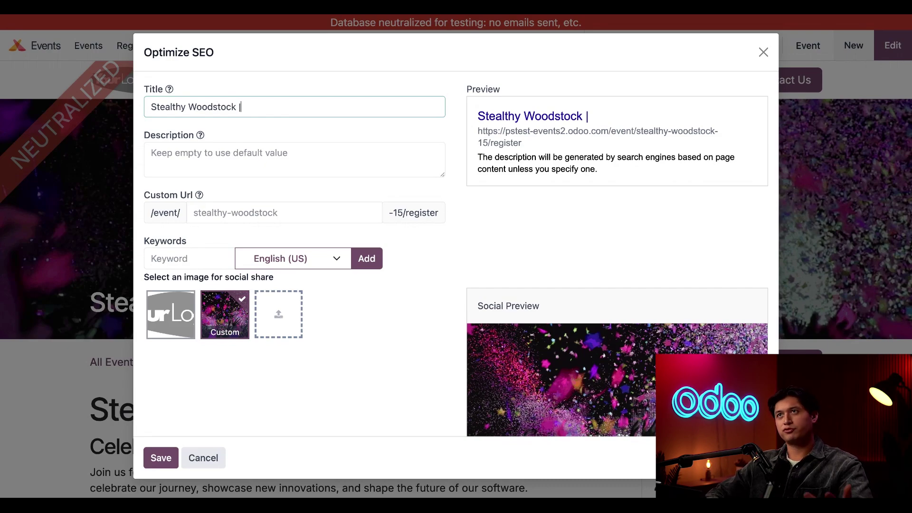
pyautogui.write('Furniture and Fun')
pyautogui.click(241, 107)
pyautogui.click(278, 201)
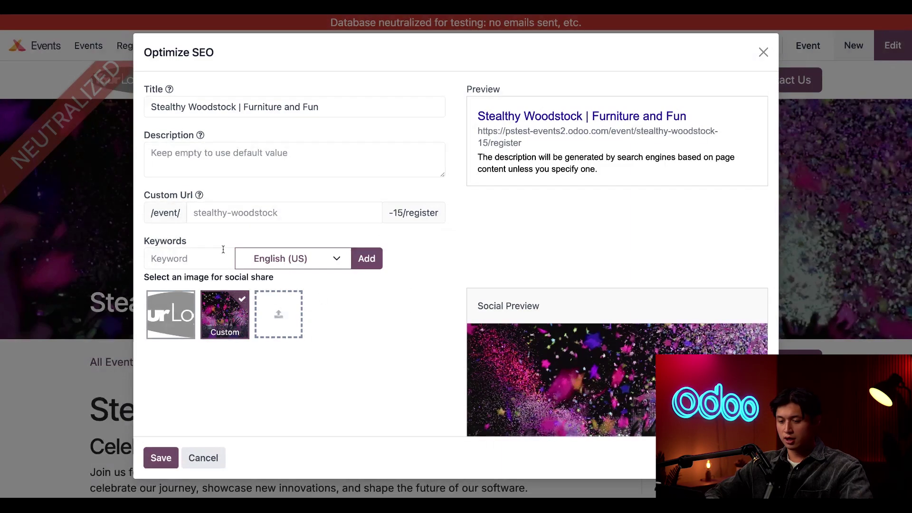
# Add the SEO keywords furniture, stealthy wood and interior design
pyautogui.click(181, 263)
pyautogui.write('furniture')
pyautogui.press('Return')
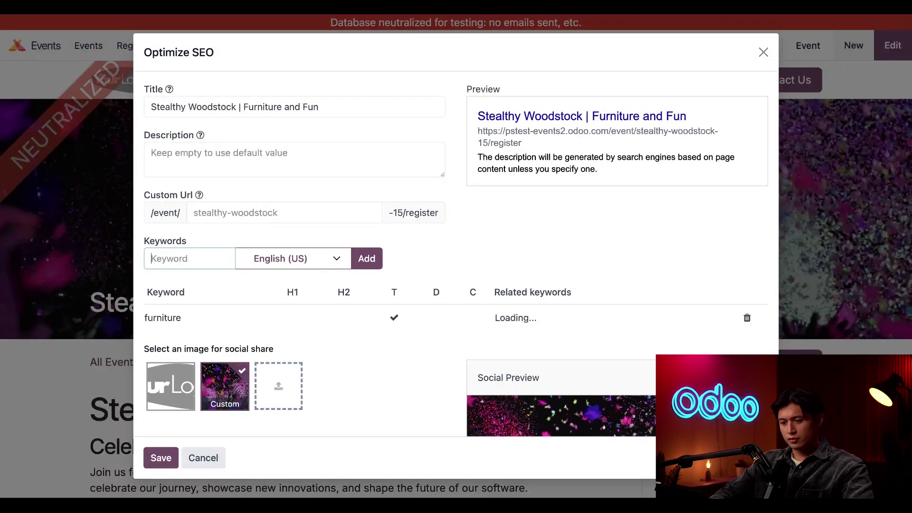
pyautogui.write('stealthy wood')
pyautogui.press('Return')
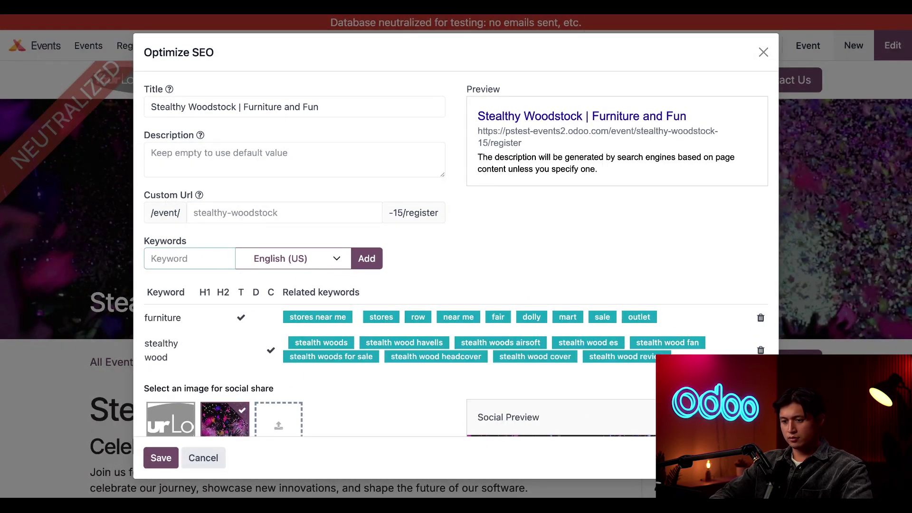
pyautogui.write('interior design')
pyautogui.press('Return')
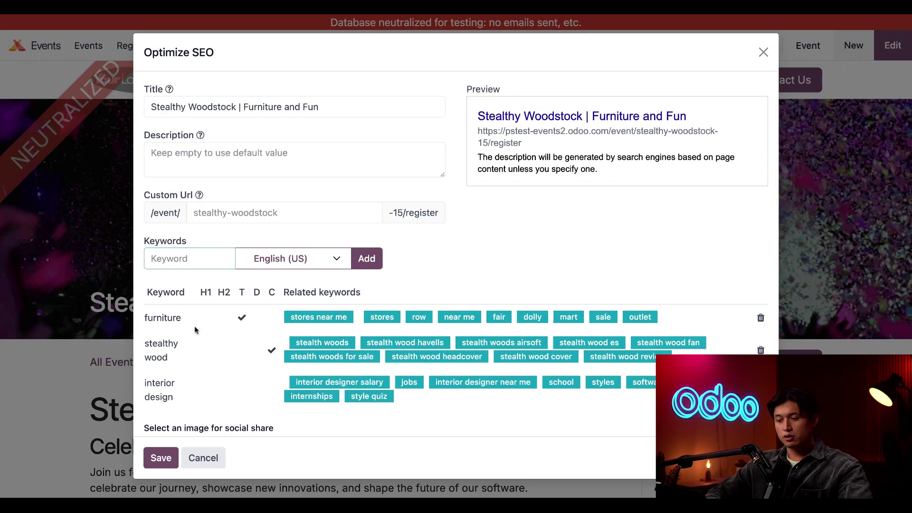
pyautogui.scroll(-1, 208, 325)
pyautogui.scroll(-2, 207, 326)
pyautogui.scroll(-1, 208, 326)
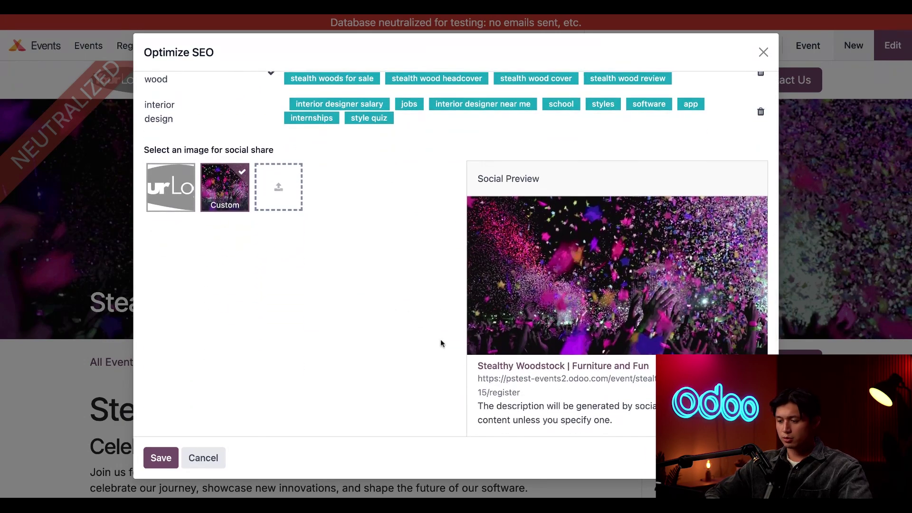
# Save the SEO settings, then preview the page on mobile and return to desktop view
pyautogui.click(167, 460)
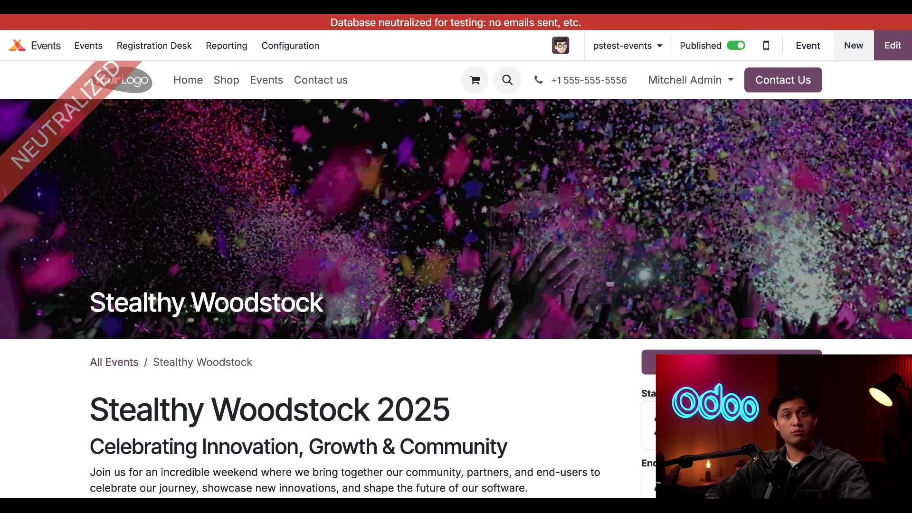
pyautogui.click(766, 47)
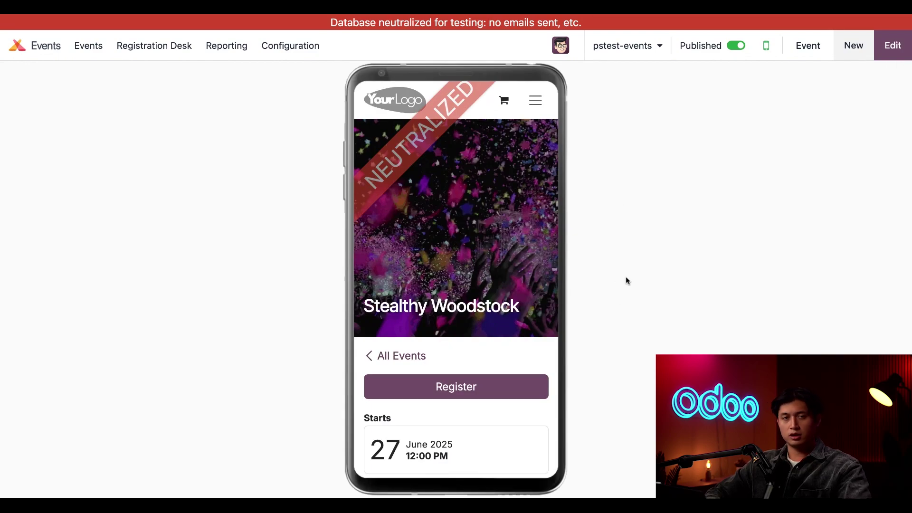
pyautogui.click(767, 47)
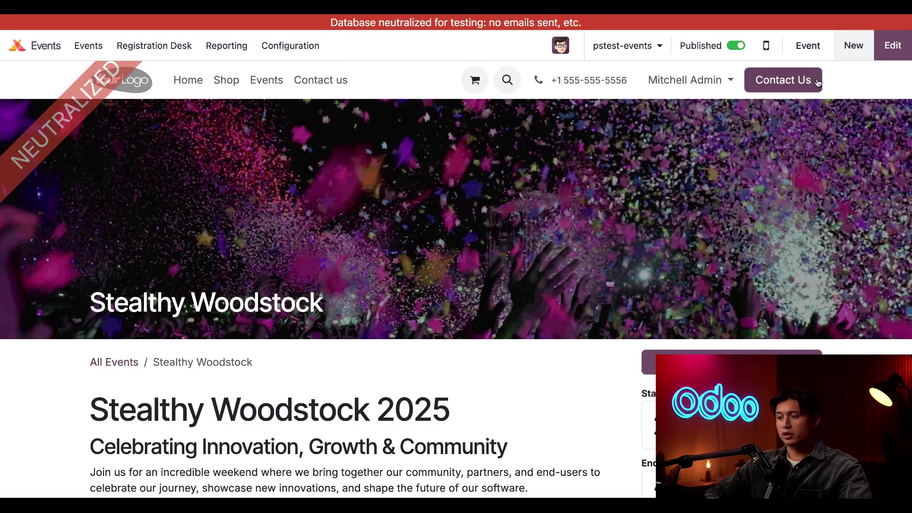
# Return to the Stealthy Woodstock event form and move its stage from Booked to Announced
pyautogui.click(808, 46)
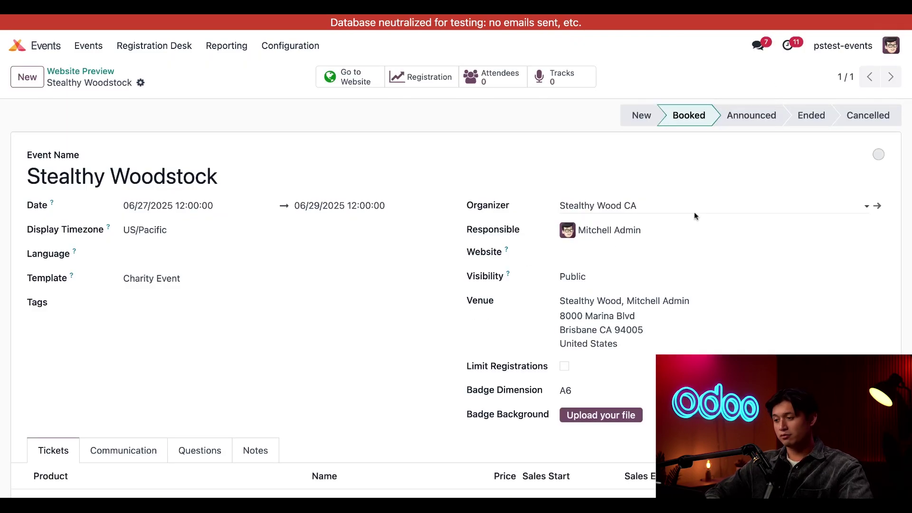
pyautogui.click(752, 121)
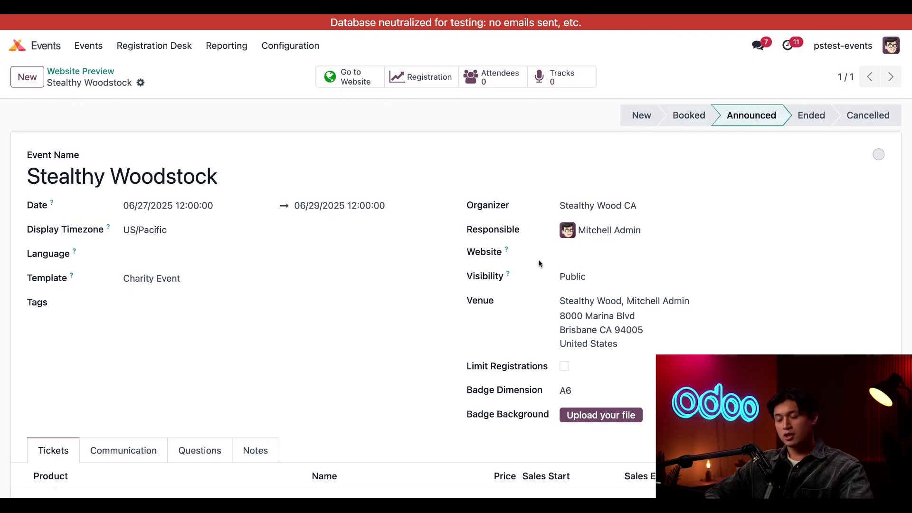